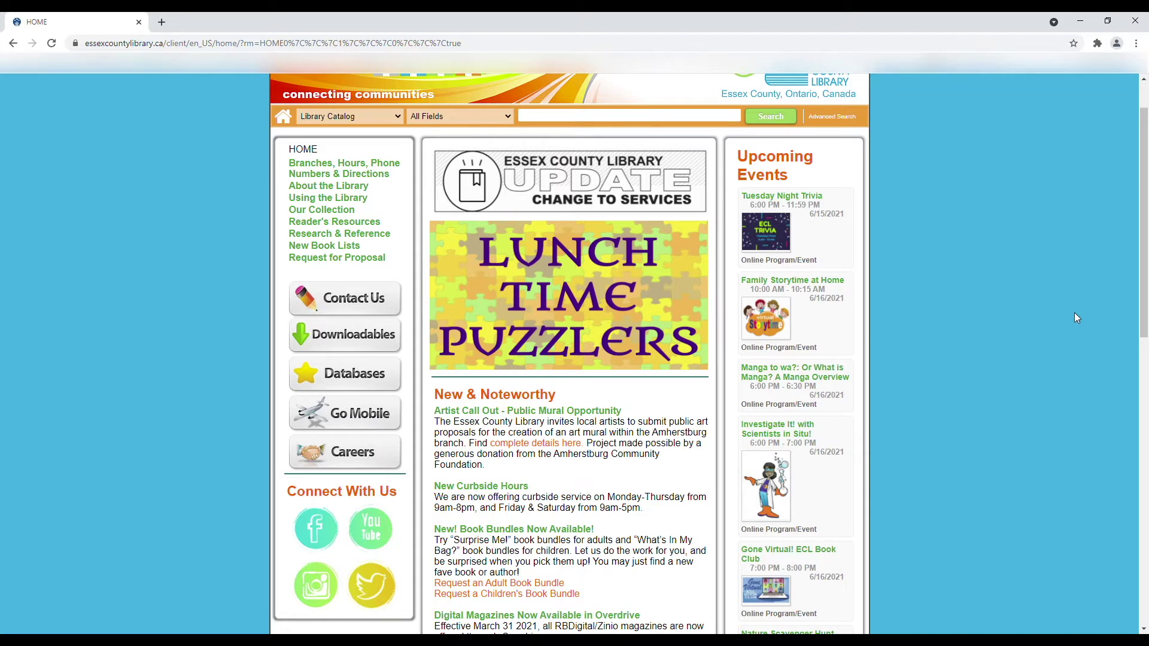
Step: Open Transparent Language Online from the library's Online Resources A-Z database list
{"action": "scroll", "coordinate": [1074, 312], "scroll_direction": "up", "scroll_amount": 1}
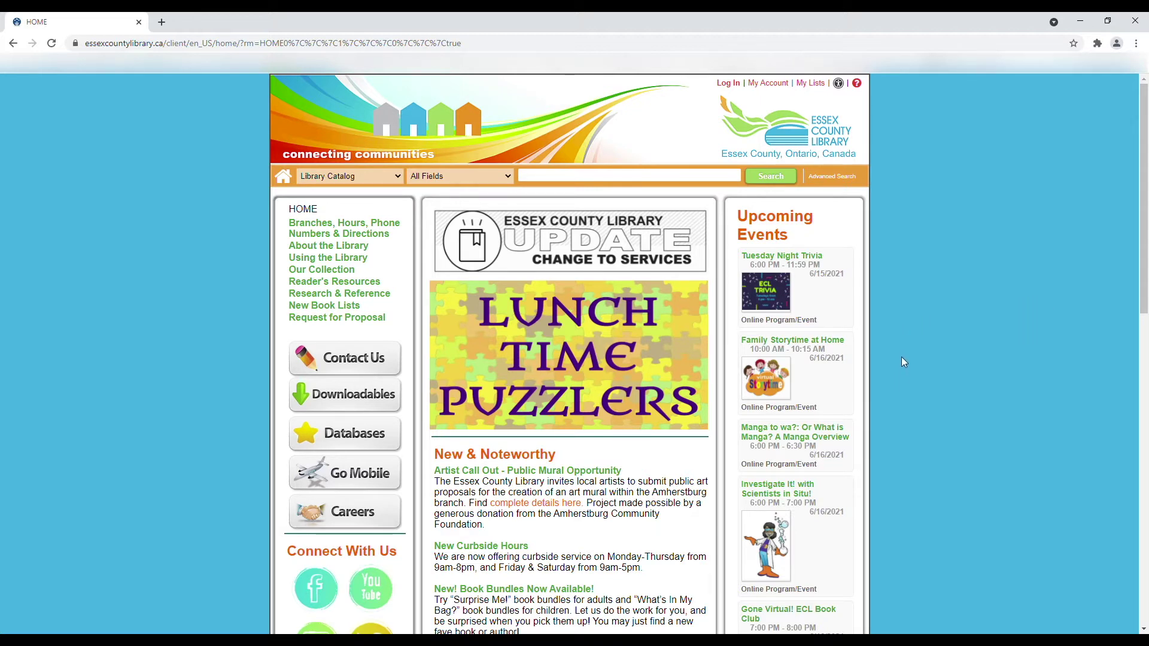
{"action": "left_click", "coordinate": [316, 433]}
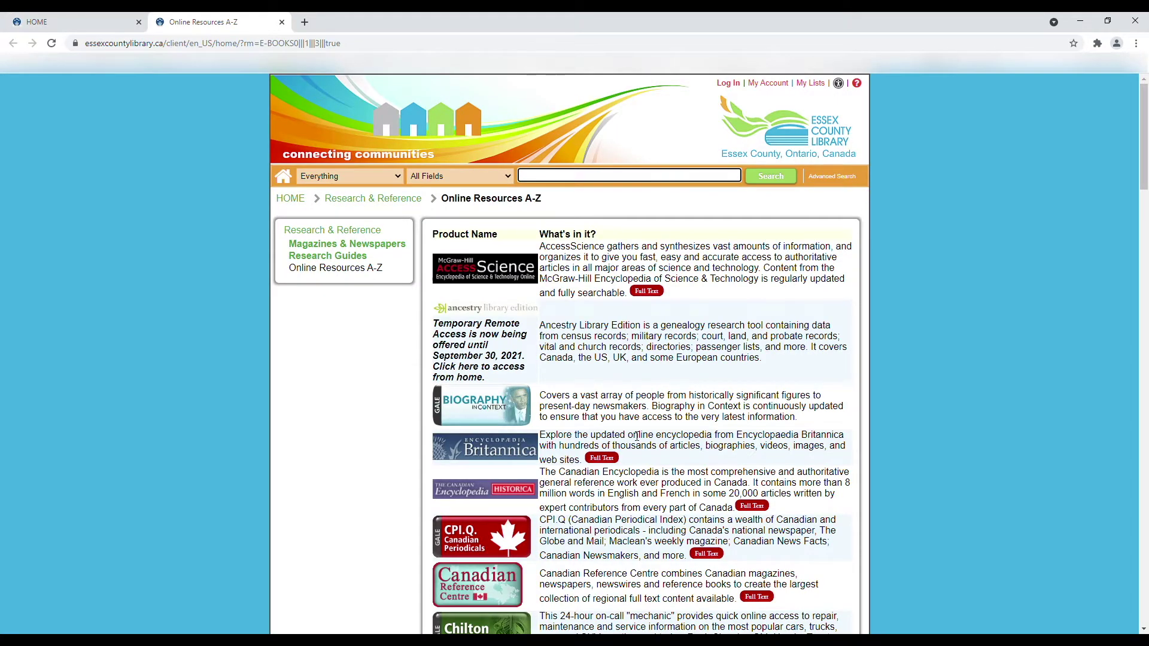
{"action": "scroll", "coordinate": [637, 436], "scroll_direction": "down", "scroll_amount": 8}
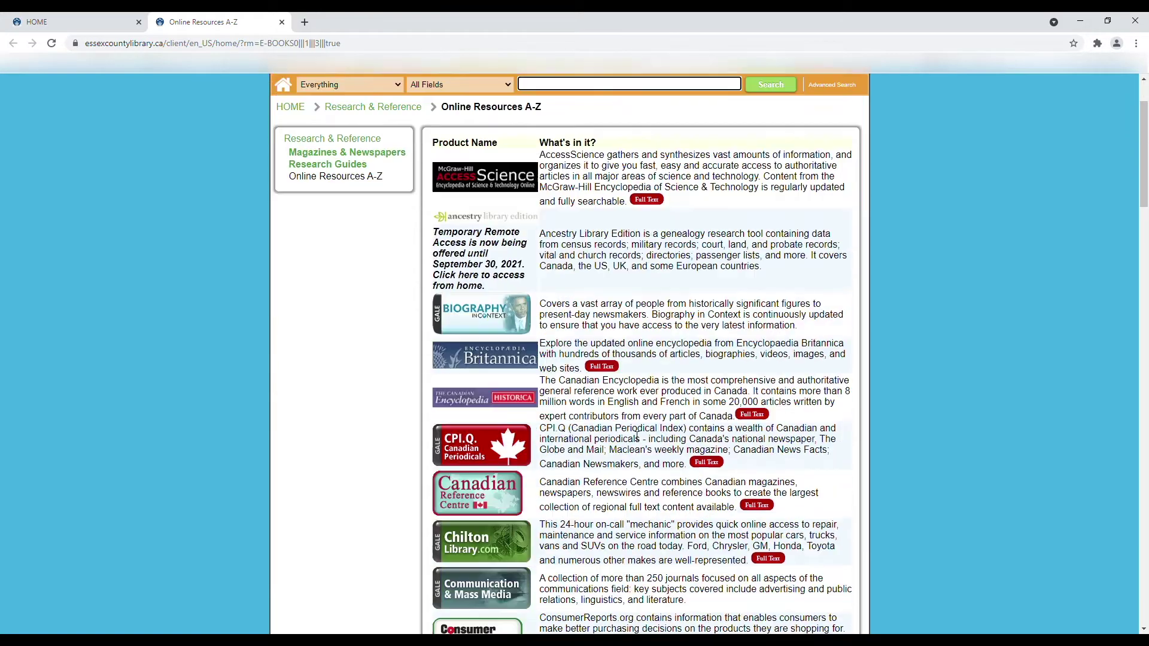
{"action": "scroll", "coordinate": [637, 436], "scroll_direction": "down", "scroll_amount": 20}
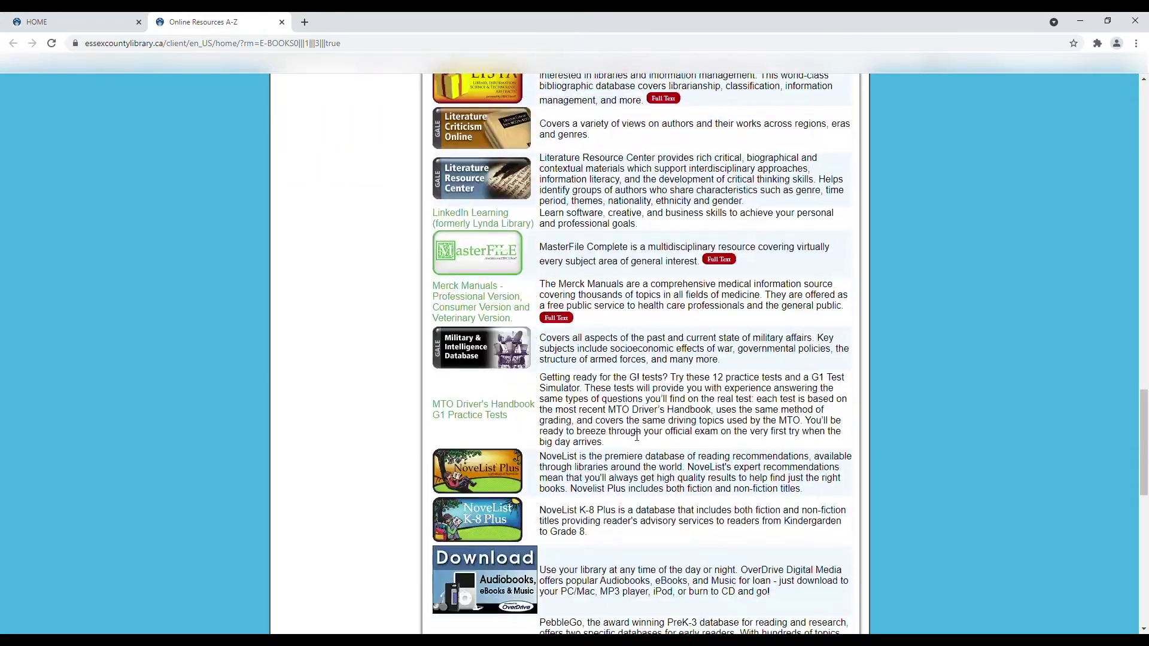
{"action": "scroll", "coordinate": [637, 436], "scroll_direction": "down", "scroll_amount": 4}
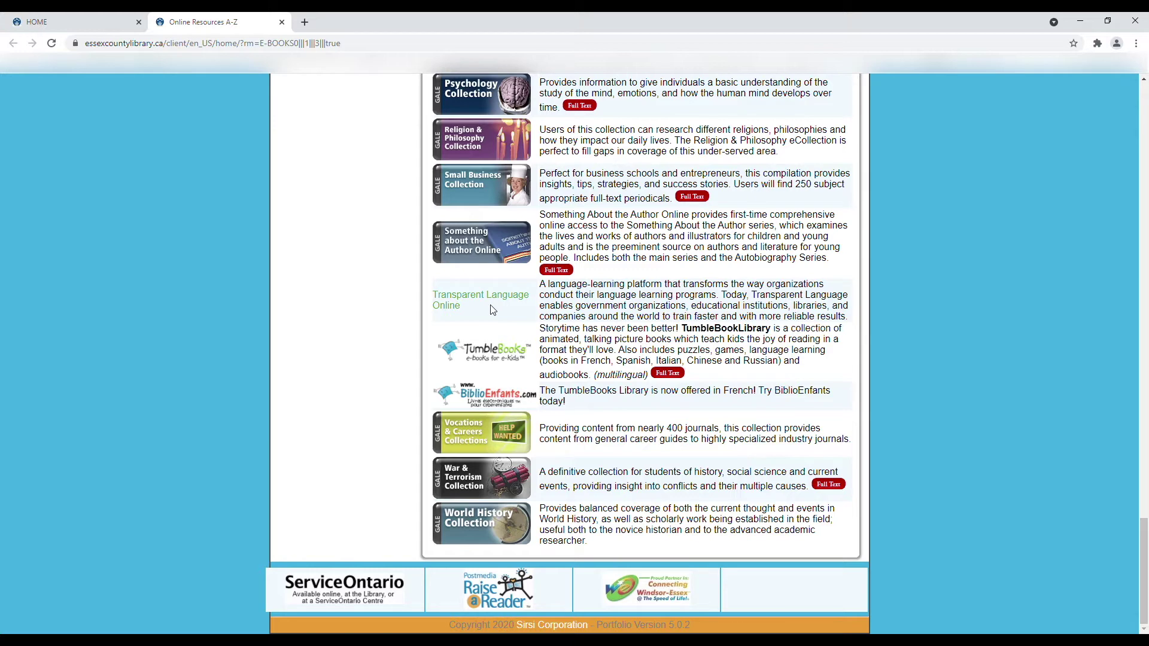
{"action": "left_click", "coordinate": [445, 305]}
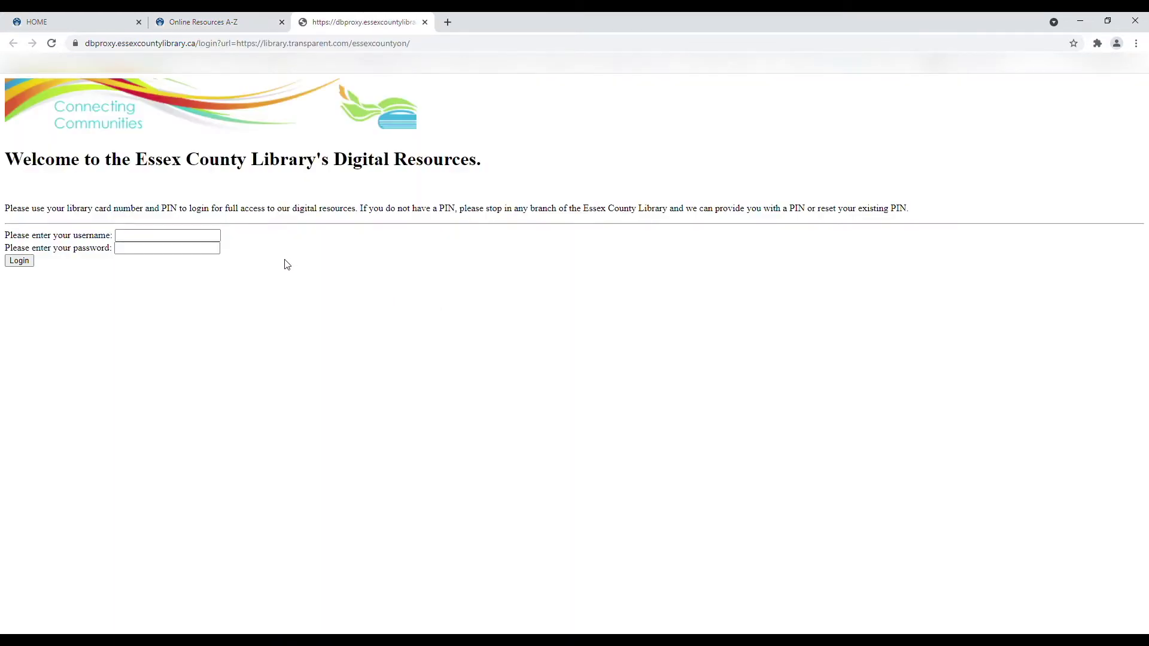
Step: Log in to the library's digital resources with the library card number as username and the PIN as password
{"action": "left_click", "coordinate": [186, 240]}
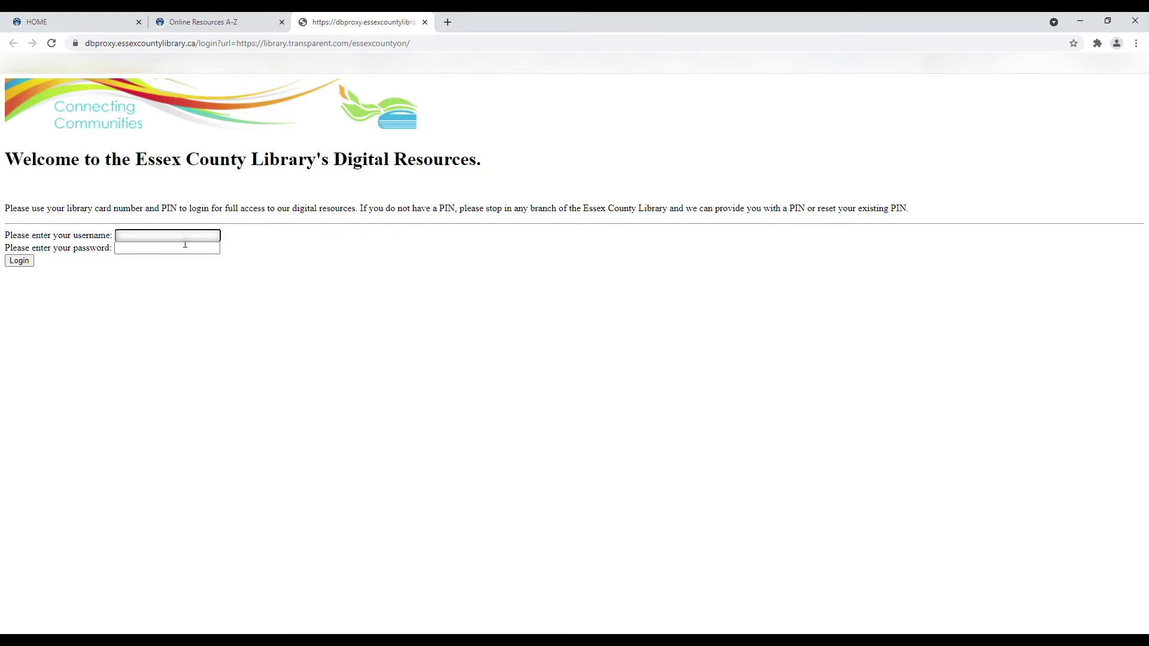
{"action": "type", "text": "xxxxxxxxxxxxx"}
{"action": "key", "text": "Tab"}
{"action": "type", "text": "xxxx"}
{"action": "key", "text": "Return"}
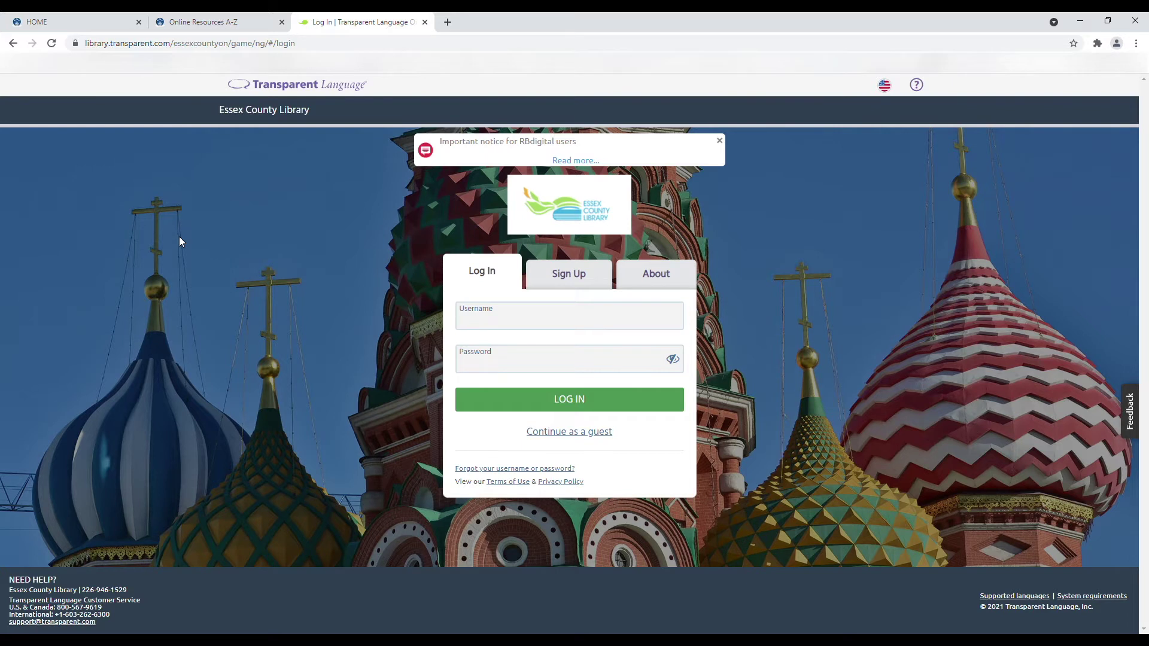
Step: Examine the fields and agreements required on the account sign-up form
{"action": "left_click", "coordinate": [574, 310]}
{"action": "left_click", "coordinate": [562, 283]}
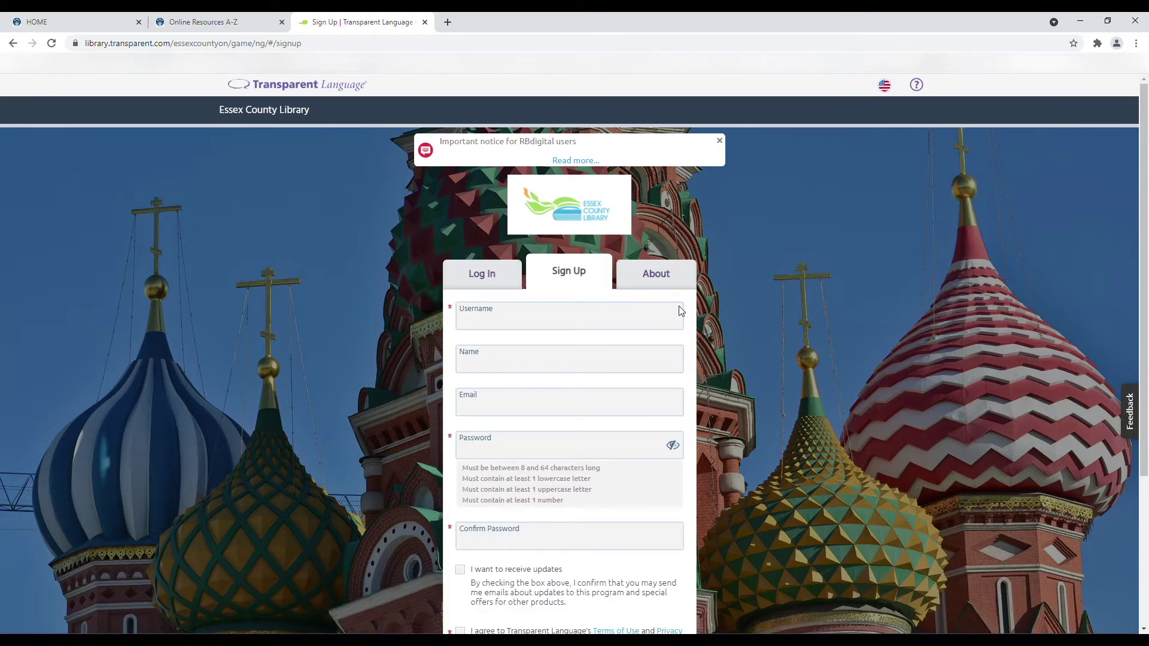
{"action": "scroll", "coordinate": [786, 377], "scroll_direction": "down", "scroll_amount": 3}
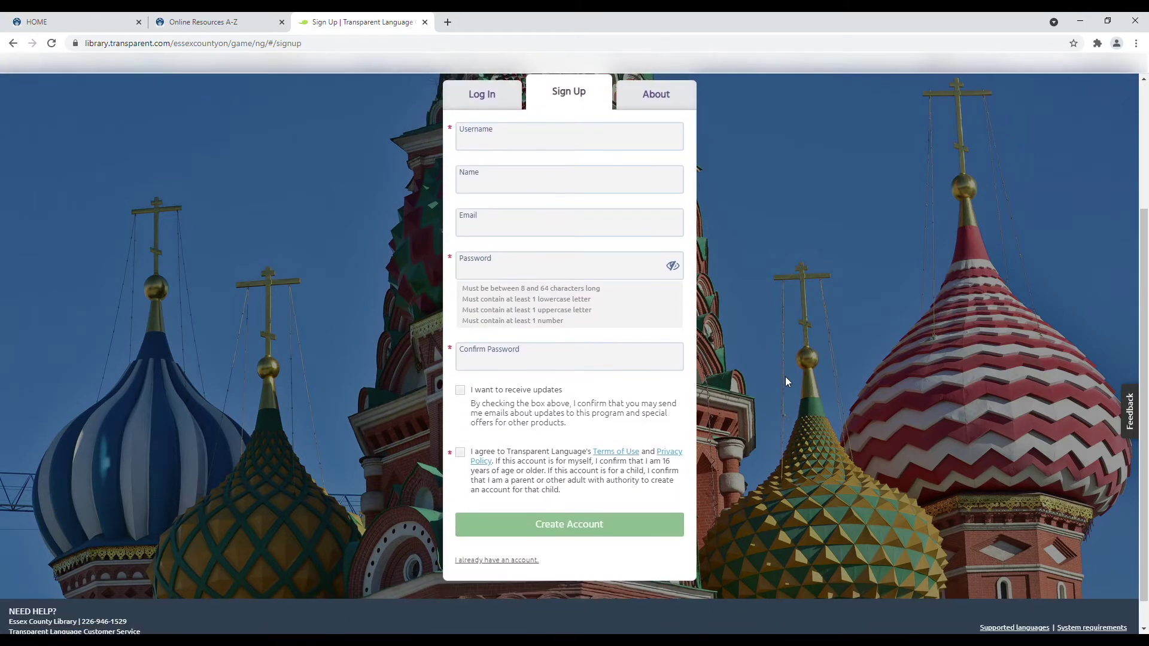
{"action": "scroll", "coordinate": [785, 376], "scroll_direction": "up", "scroll_amount": 3}
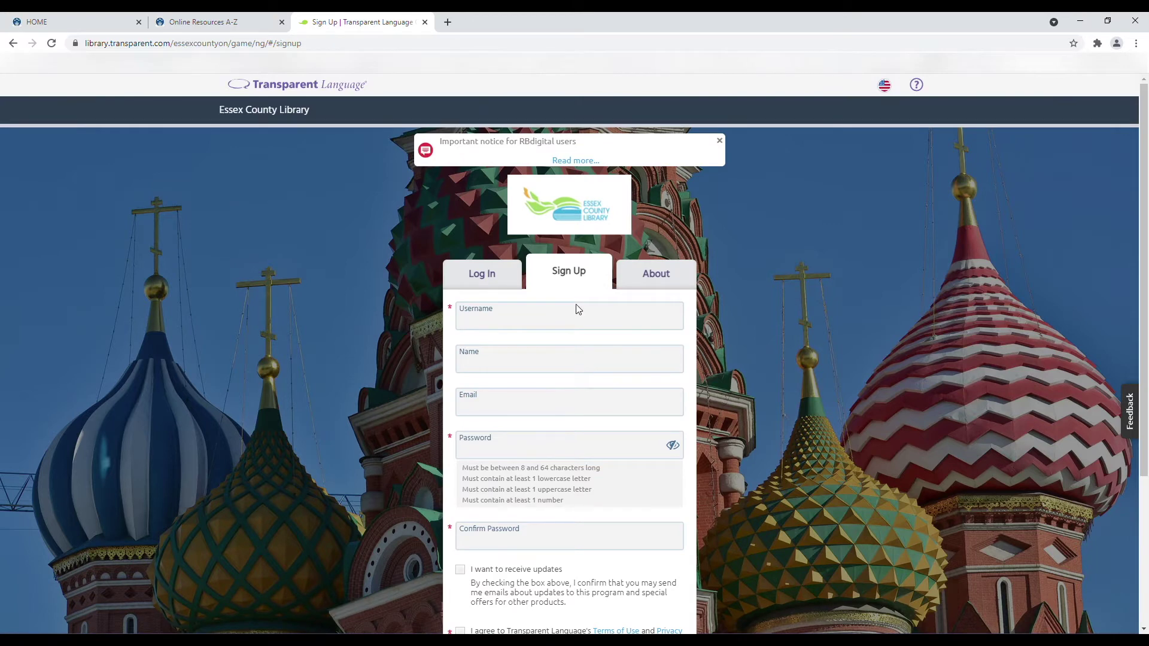
Step: Continue as a guest from the login form and choose the Danish course for English speakers
{"action": "left_click", "coordinate": [465, 288]}
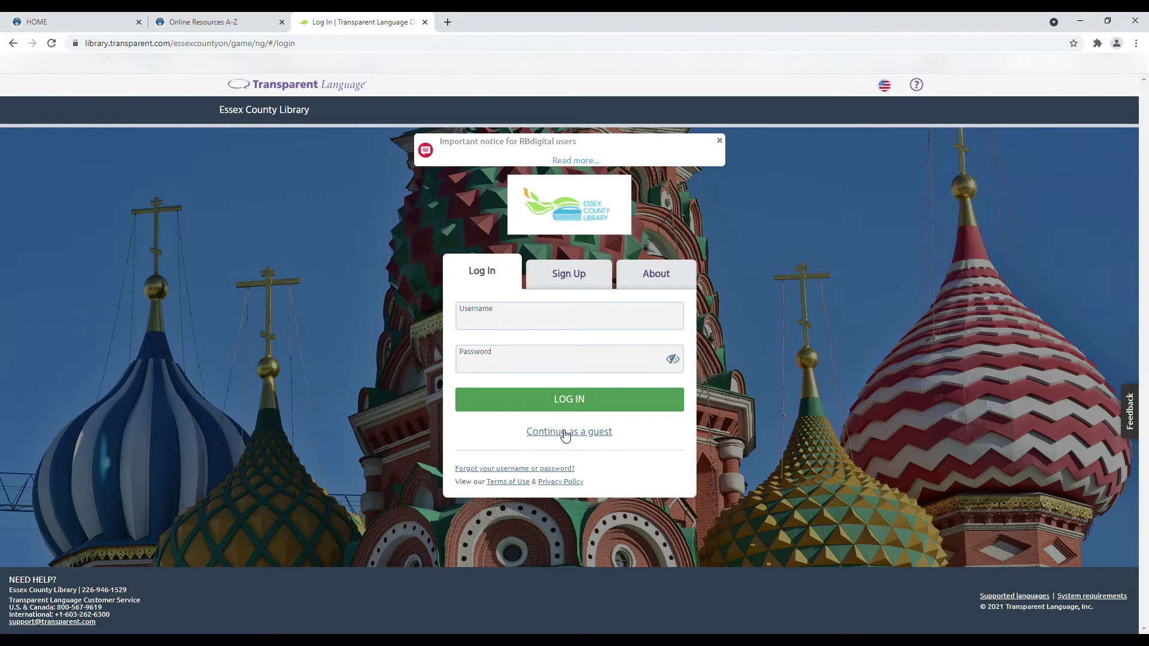
{"action": "left_click", "coordinate": [566, 433]}
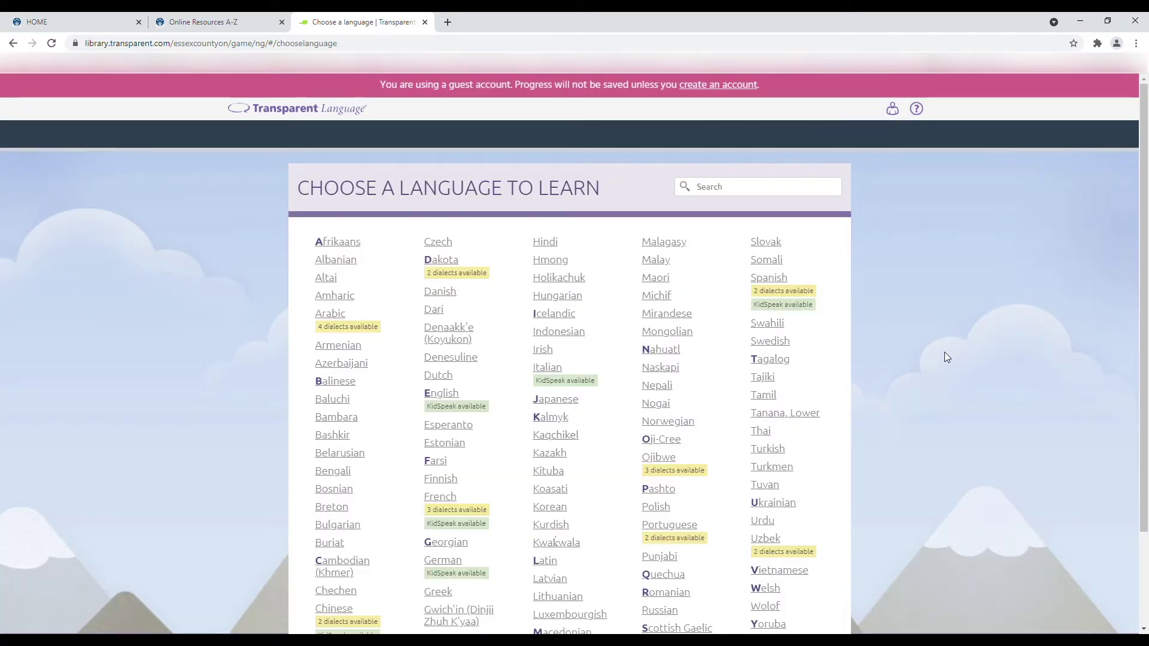
{"action": "scroll", "coordinate": [936, 364], "scroll_direction": "down", "scroll_amount": 2}
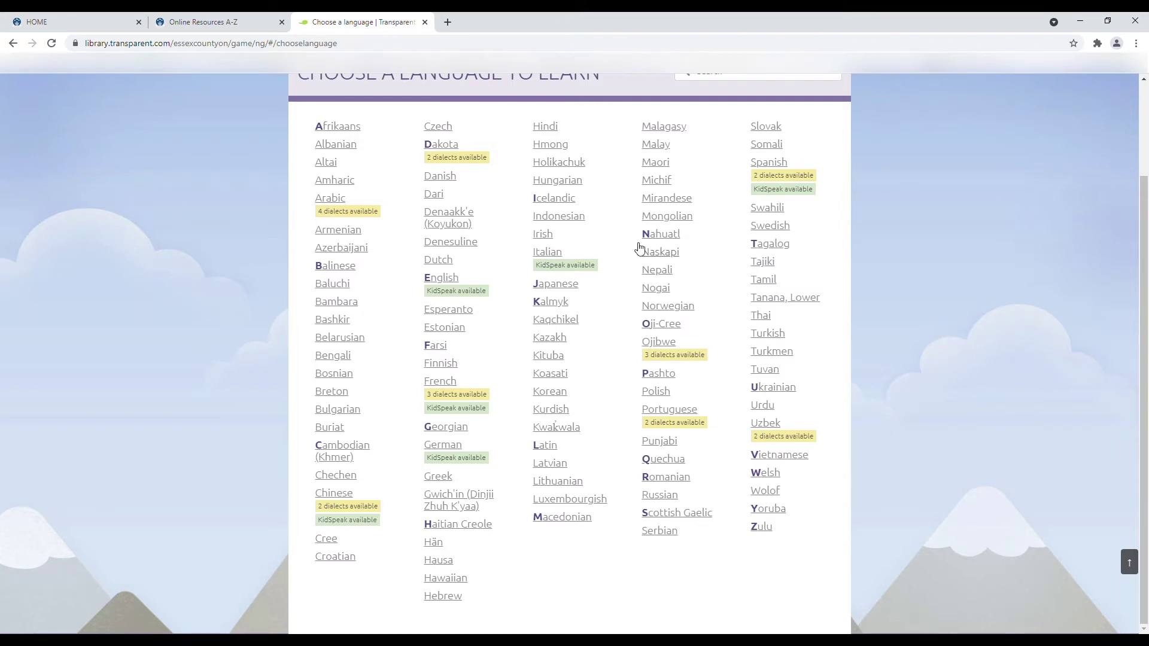
{"action": "left_click", "coordinate": [442, 178]}
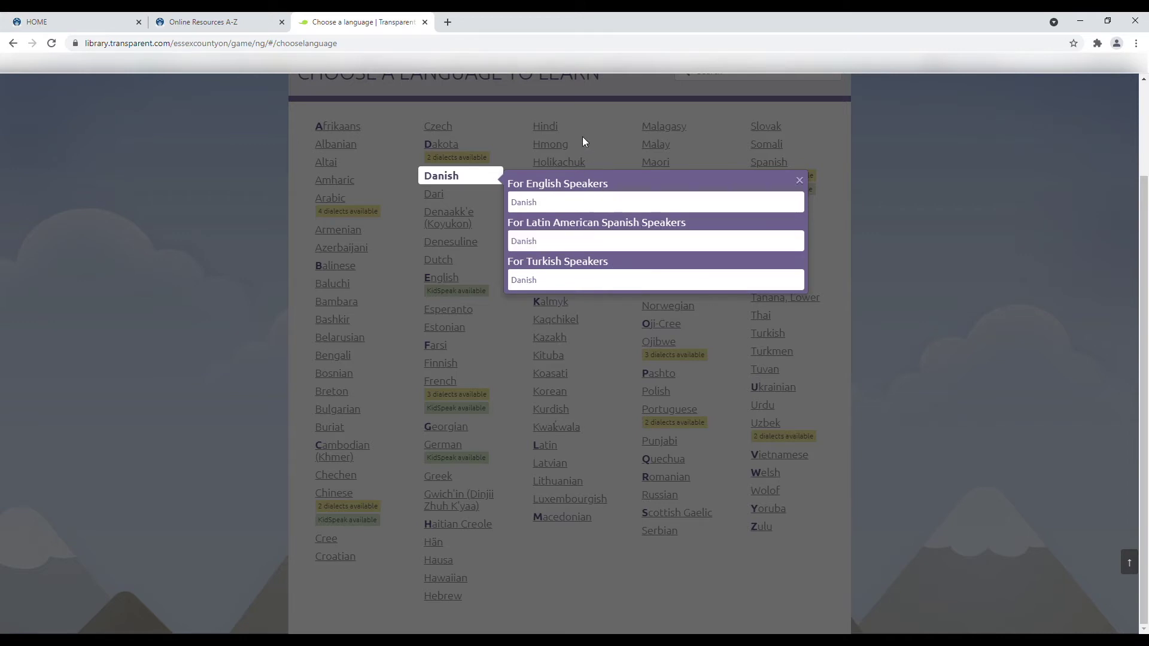
{"action": "left_click", "coordinate": [566, 203]}
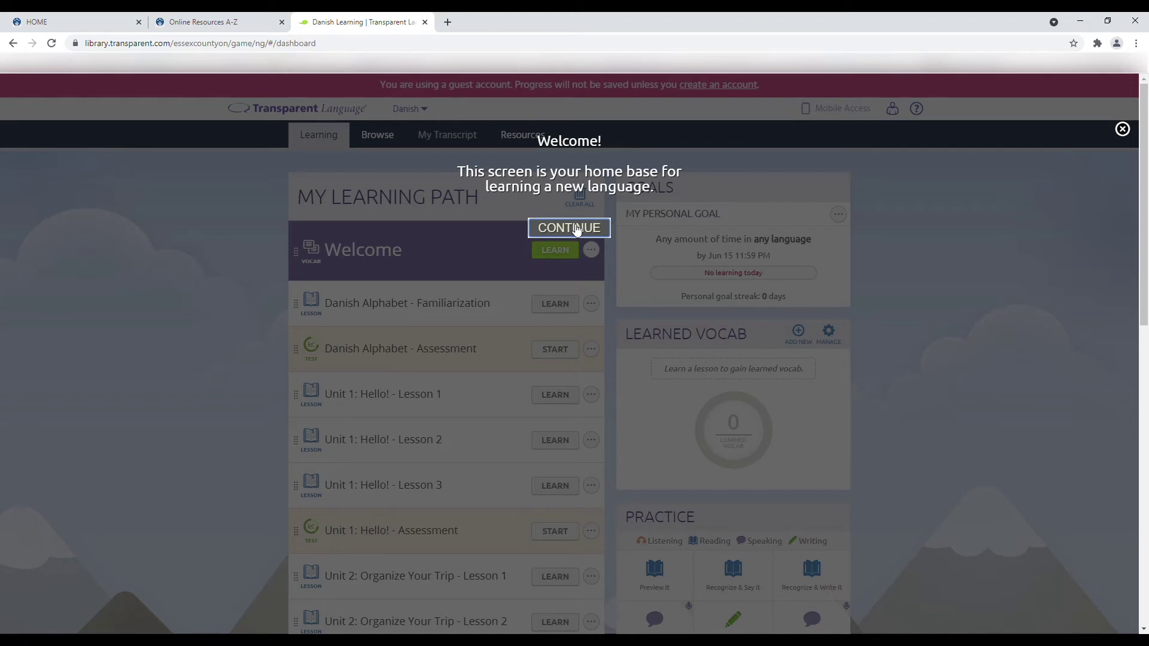
Step: Go through the welcome tour of the Danish learning dashboard and finish it
{"action": "left_click", "coordinate": [575, 229]}
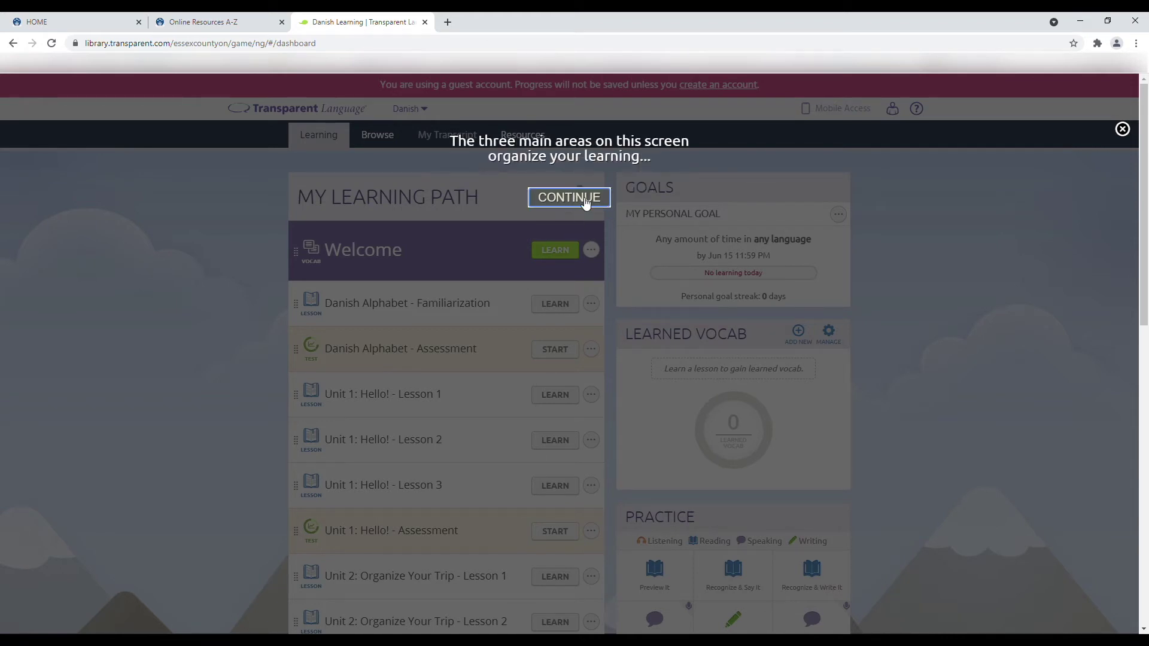
{"action": "left_click", "coordinate": [585, 199]}
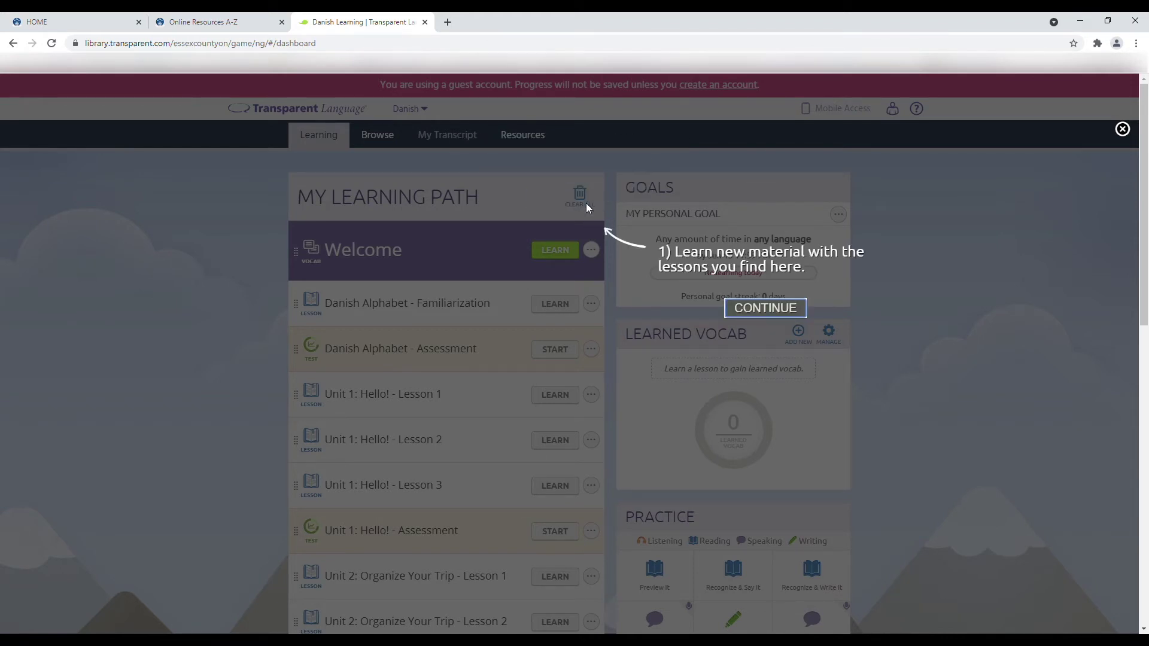
{"action": "left_click", "coordinate": [781, 310]}
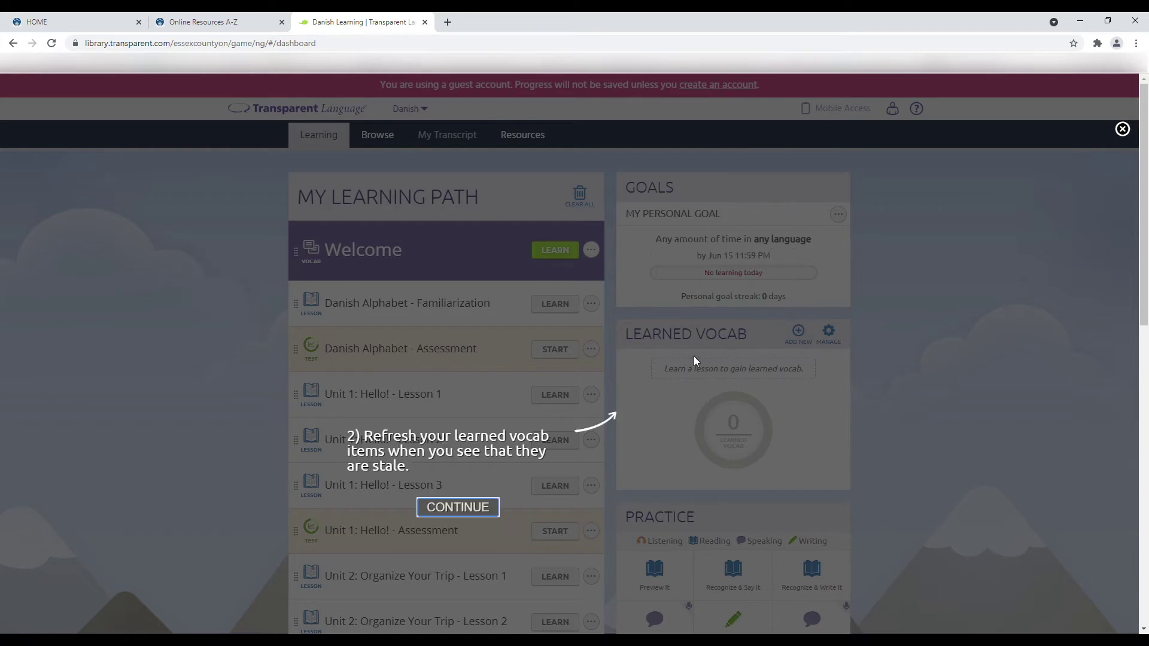
{"action": "left_click", "coordinate": [473, 508]}
{"action": "left_click", "coordinate": [490, 508]}
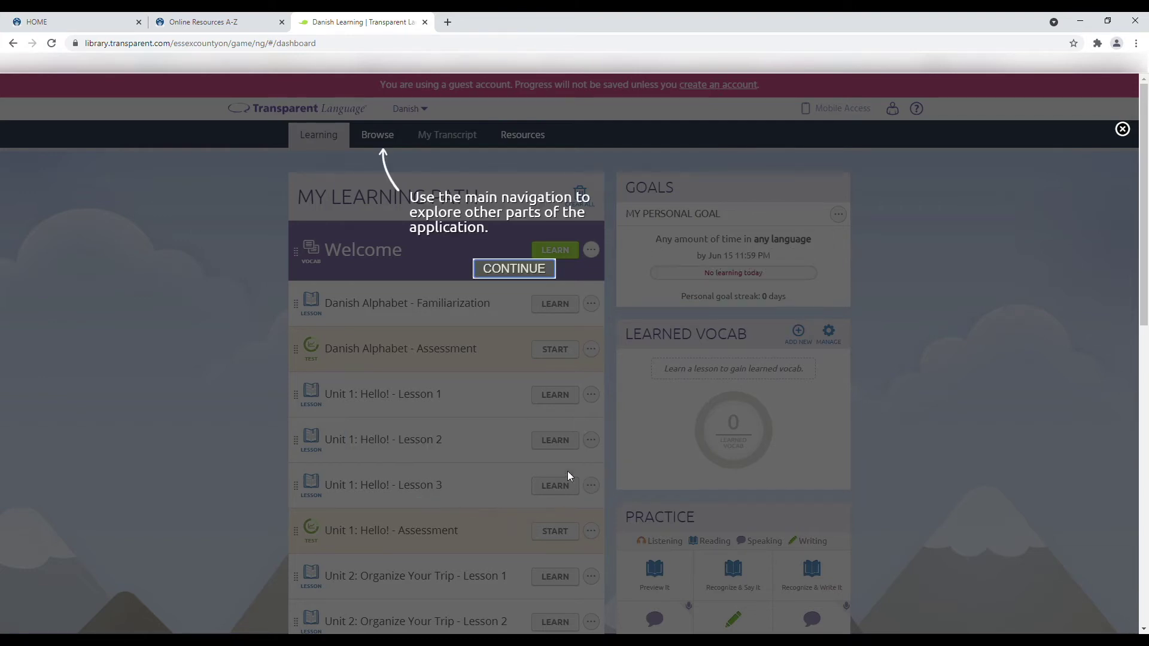
{"action": "left_click", "coordinate": [519, 270]}
{"action": "left_click", "coordinate": [760, 204]}
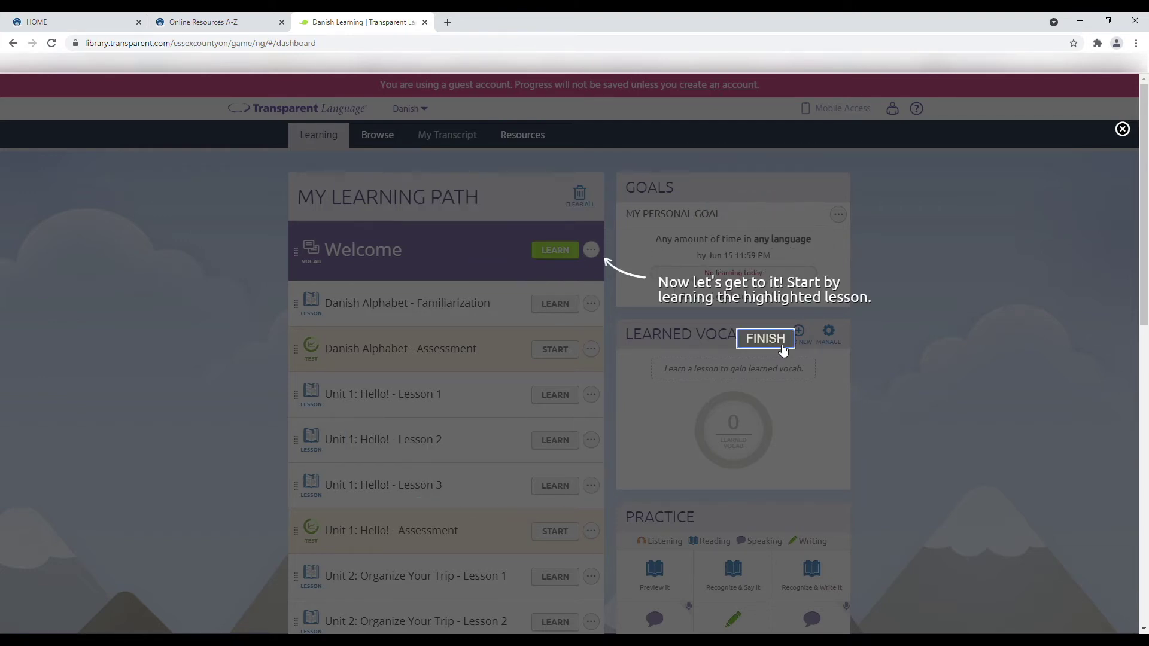
{"action": "left_click", "coordinate": [766, 339]}
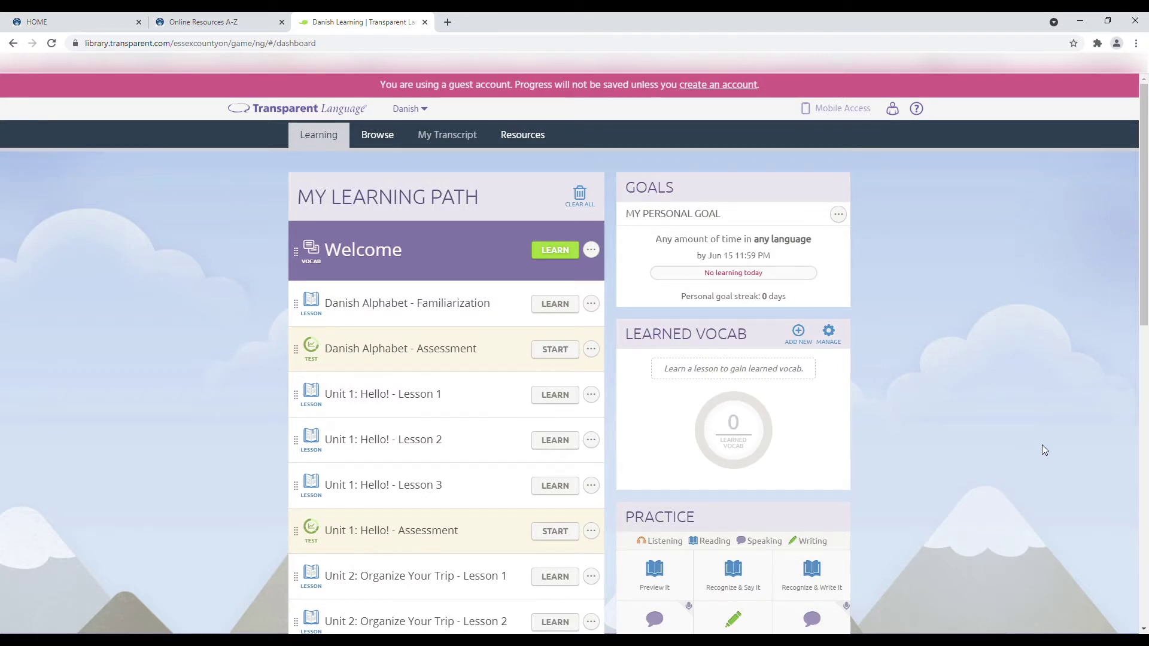
Step: Examine the lessons and assessments listed in My Learning Path from the first entry through Unit 11
{"action": "scroll", "coordinate": [1043, 444], "scroll_direction": "down", "scroll_amount": 2}
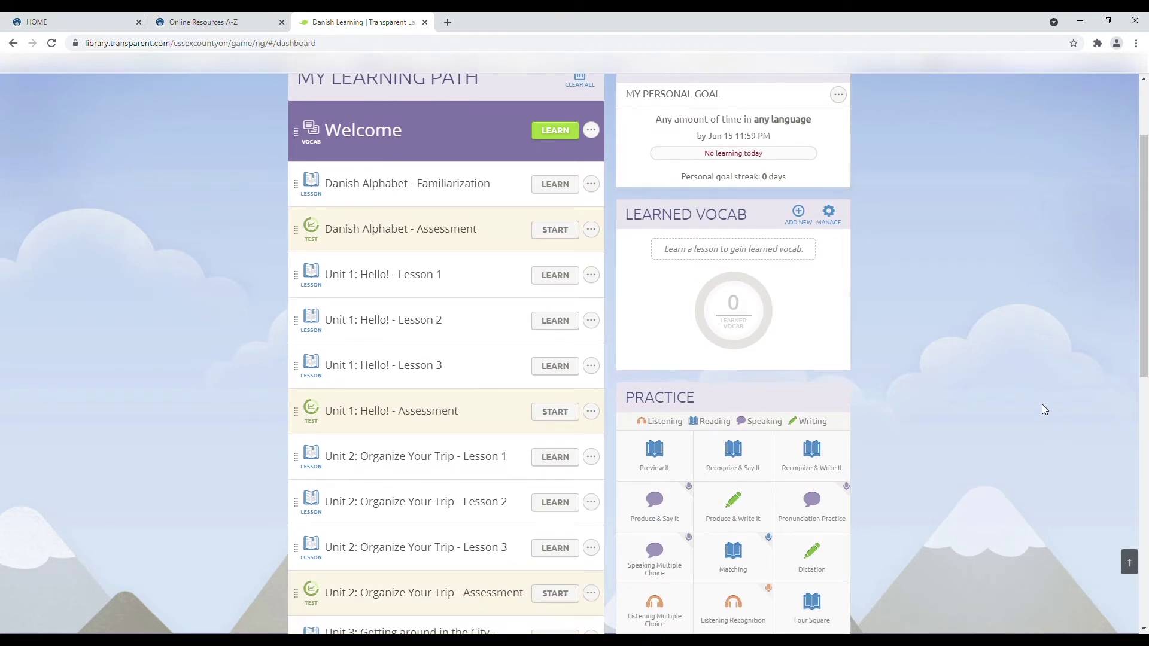
{"action": "scroll", "coordinate": [1042, 405], "scroll_direction": "down", "scroll_amount": 7}
{"action": "scroll", "coordinate": [1042, 405], "scroll_direction": "down", "scroll_amount": 10}
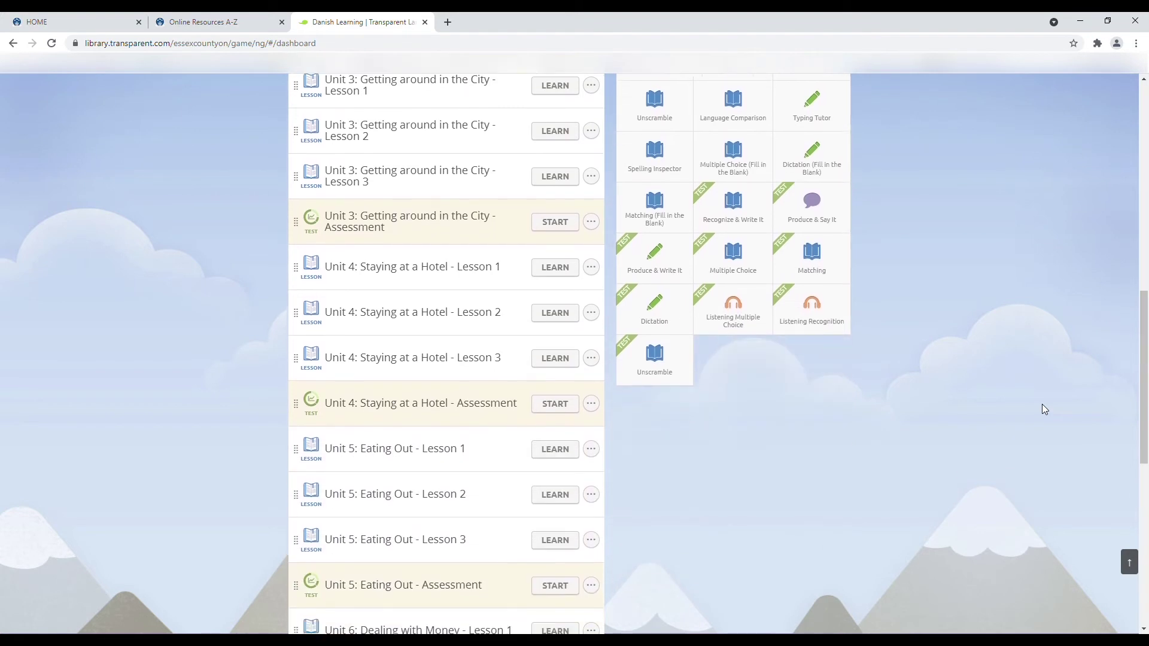
{"action": "scroll", "coordinate": [1043, 409], "scroll_direction": "down", "scroll_amount": 11}
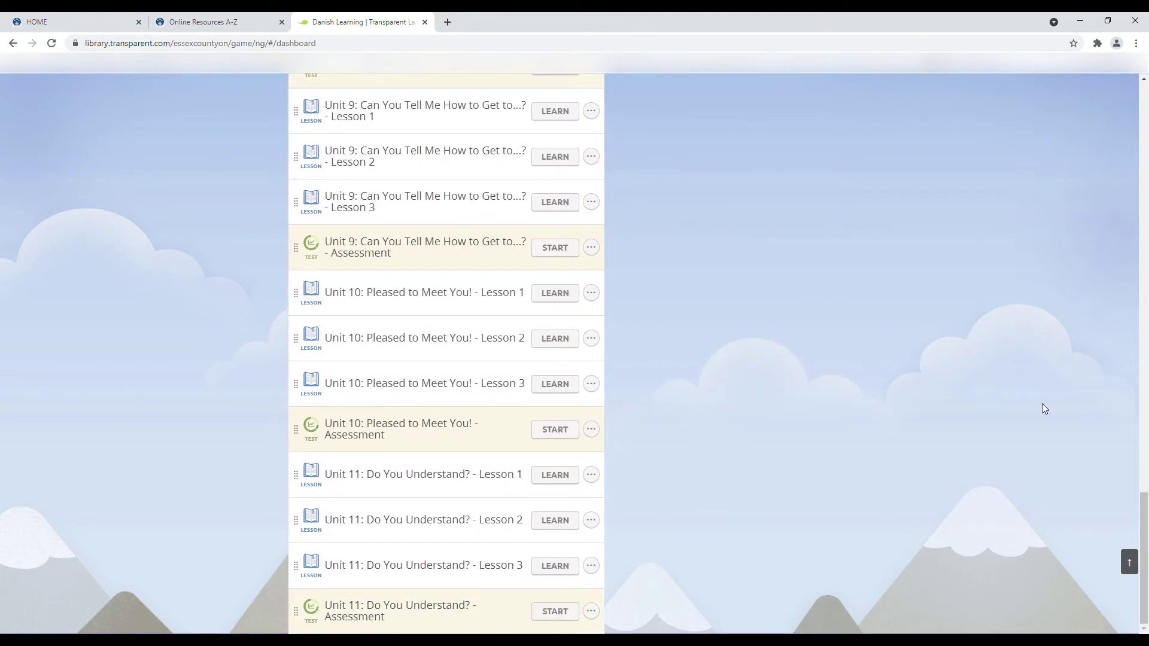
{"action": "scroll", "coordinate": [881, 455], "scroll_direction": "up", "scroll_amount": 20}
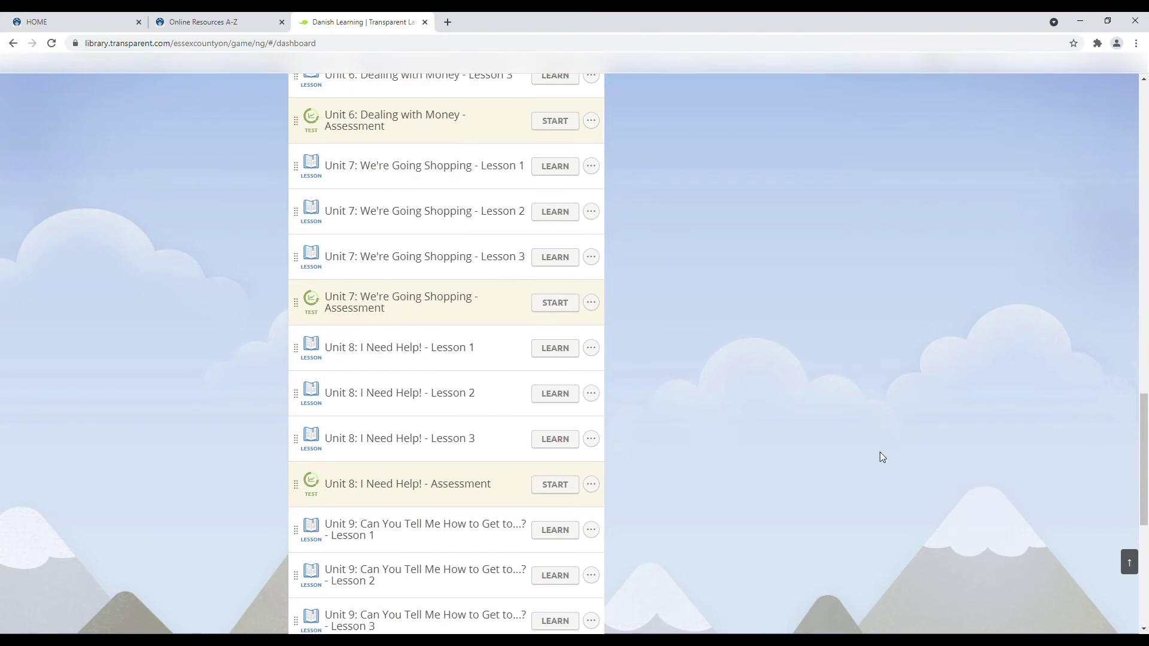
{"action": "scroll", "coordinate": [881, 454], "scroll_direction": "up", "scroll_amount": 8}
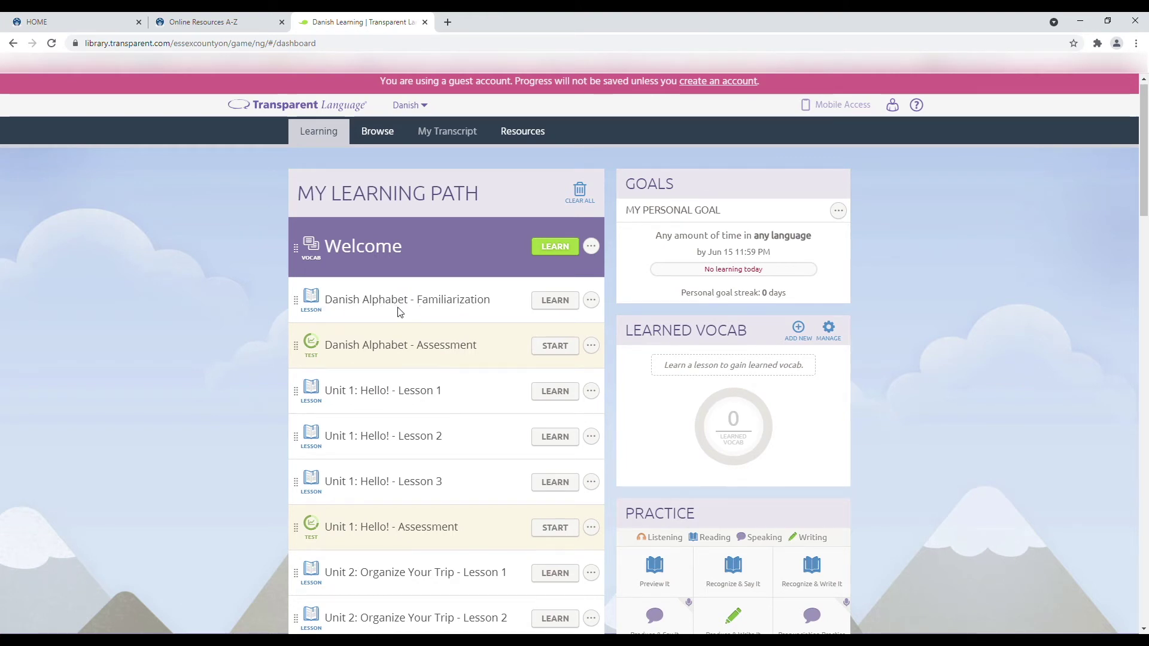
Step: Examine the listening, reading, speaking and writing activities offered in the Practice section
{"action": "scroll", "coordinate": [852, 414], "scroll_direction": "down", "scroll_amount": 2}
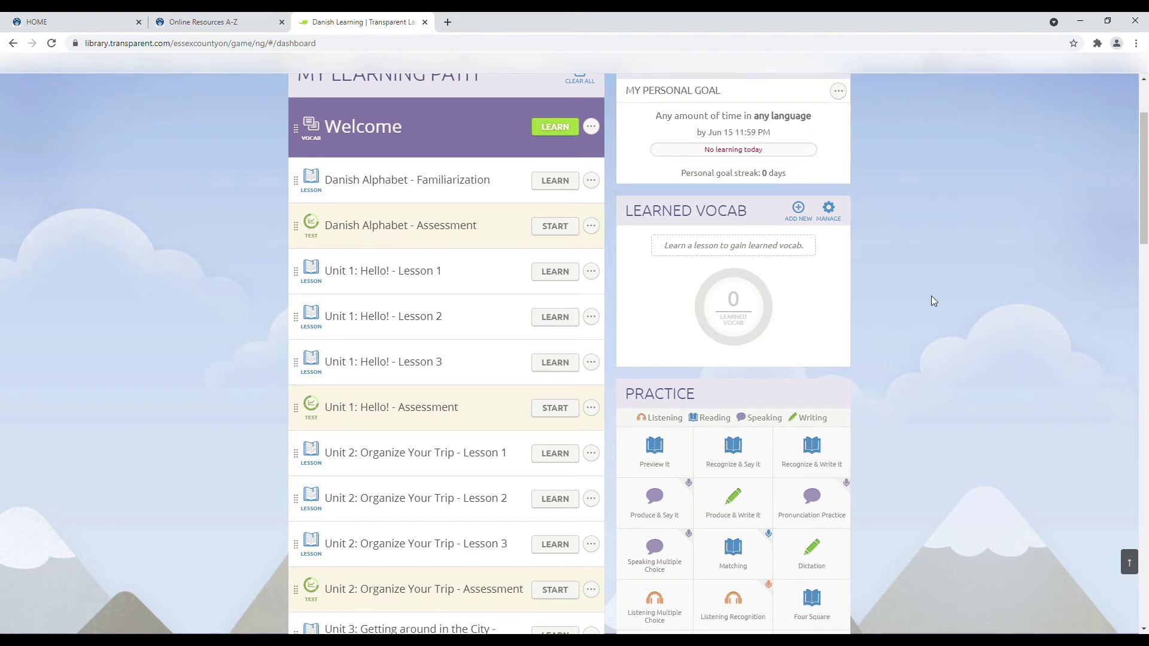
{"action": "scroll", "coordinate": [934, 301], "scroll_direction": "down", "scroll_amount": 4}
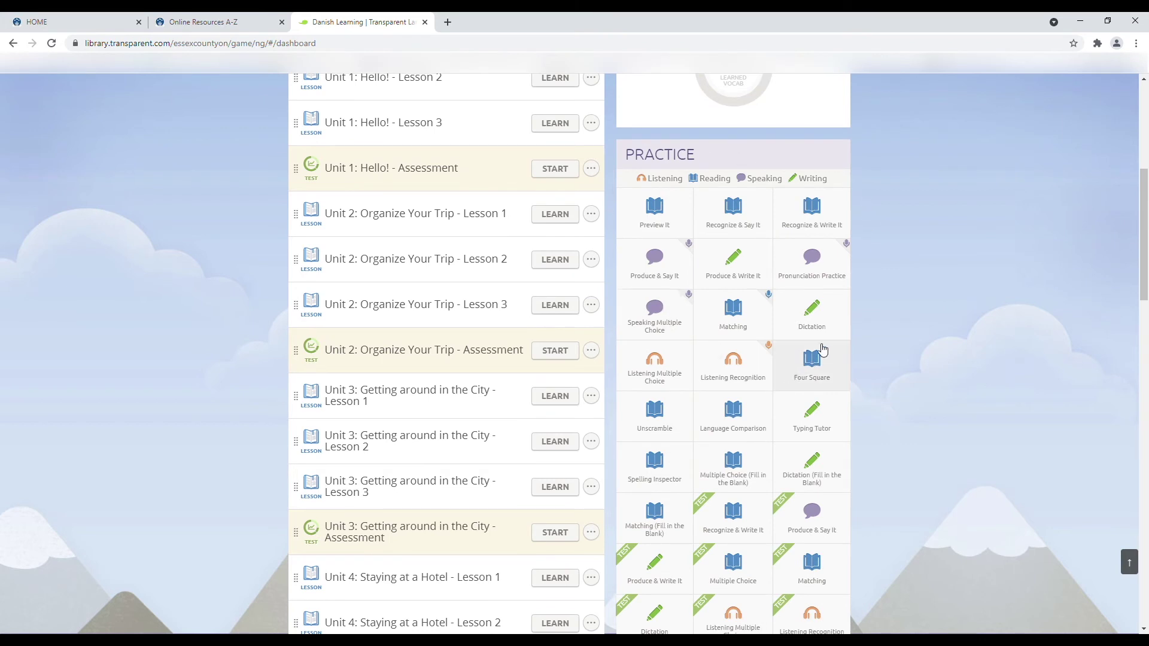
{"action": "scroll", "coordinate": [906, 336], "scroll_direction": "down", "scroll_amount": 1}
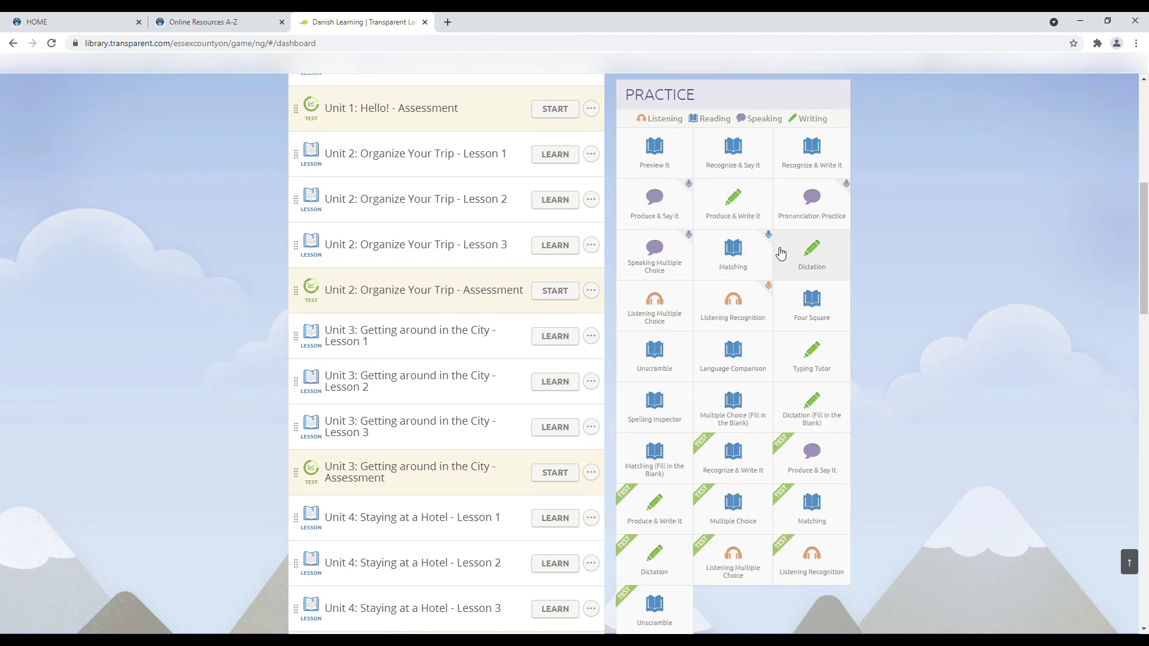
{"action": "scroll", "coordinate": [735, 298], "scroll_direction": "down", "scroll_amount": 2}
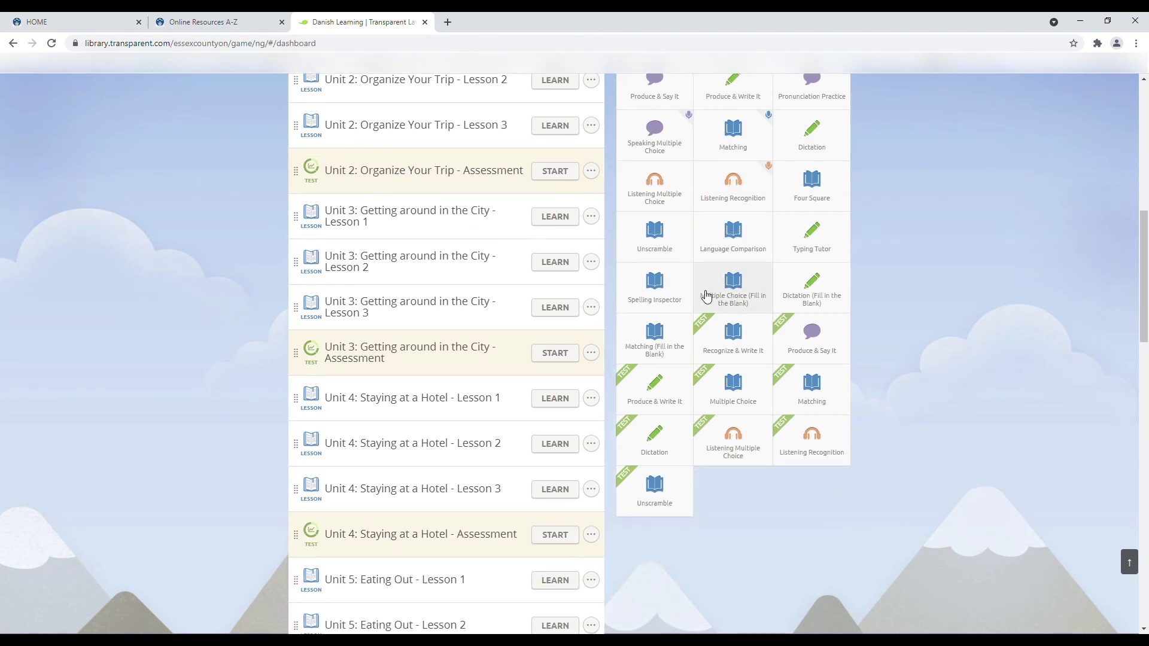
{"action": "scroll", "coordinate": [707, 299], "scroll_direction": "down", "scroll_amount": 4}
{"action": "scroll", "coordinate": [712, 309], "scroll_direction": "up", "scroll_amount": 13}
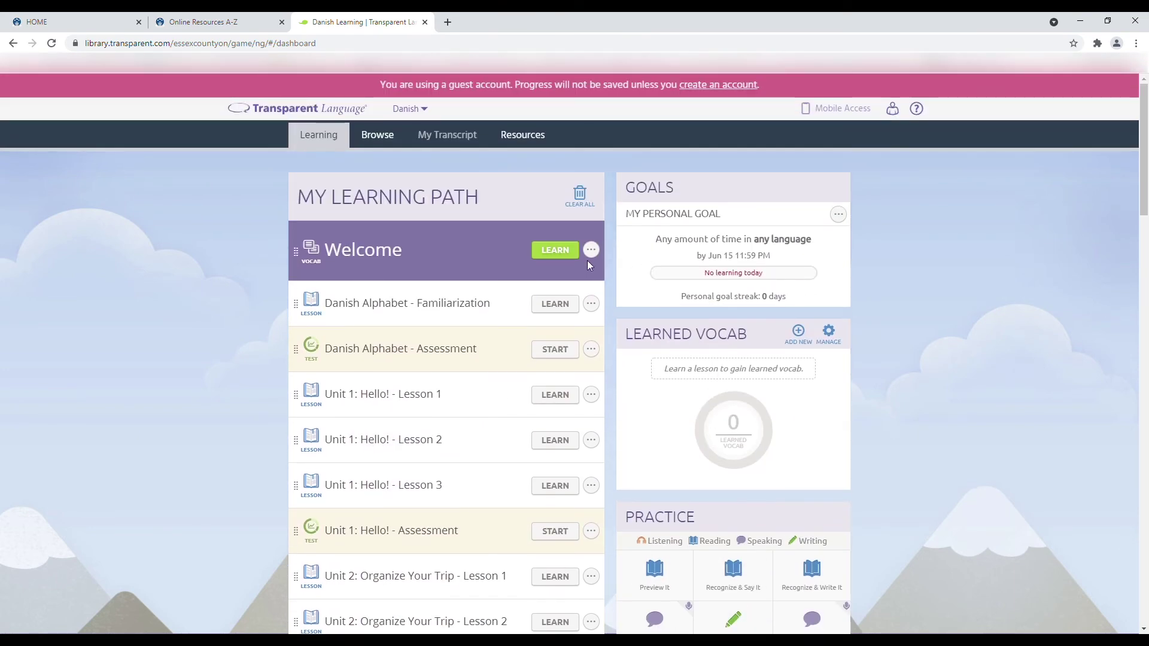
{"action": "scroll", "coordinate": [540, 420], "scroll_direction": "down", "scroll_amount": 1}
{"action": "scroll", "coordinate": [540, 420], "scroll_direction": "up", "scroll_amount": 1}
{"action": "scroll", "coordinate": [243, 317], "scroll_direction": "down", "scroll_amount": 1}
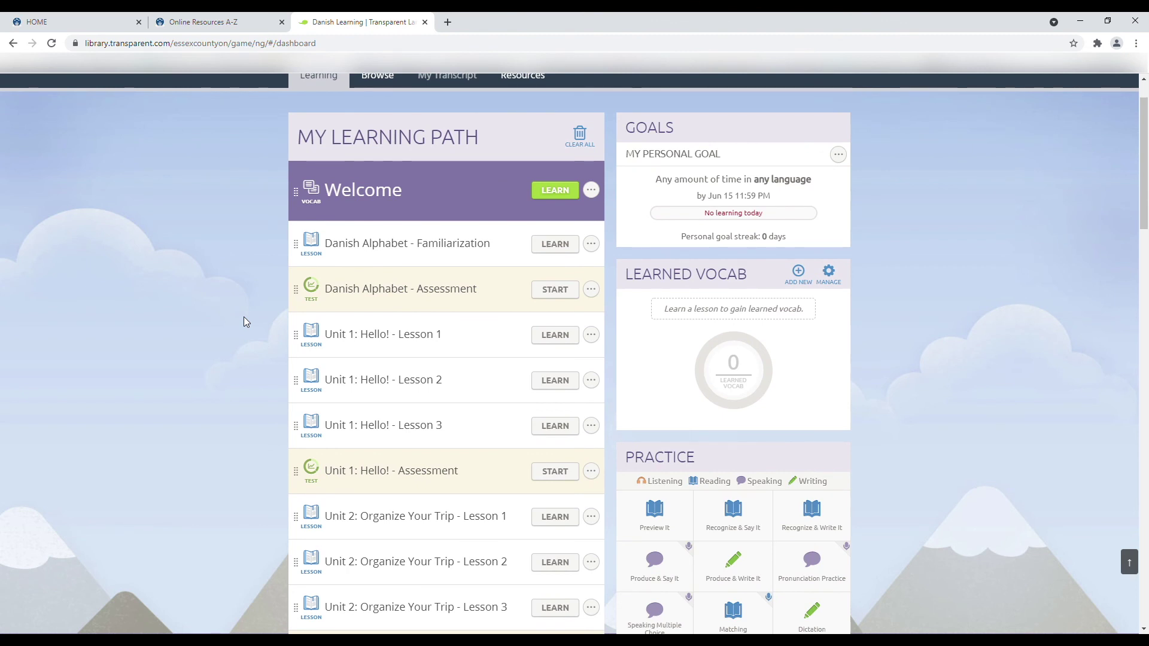
{"action": "scroll", "coordinate": [243, 318], "scroll_direction": "down", "scroll_amount": 1}
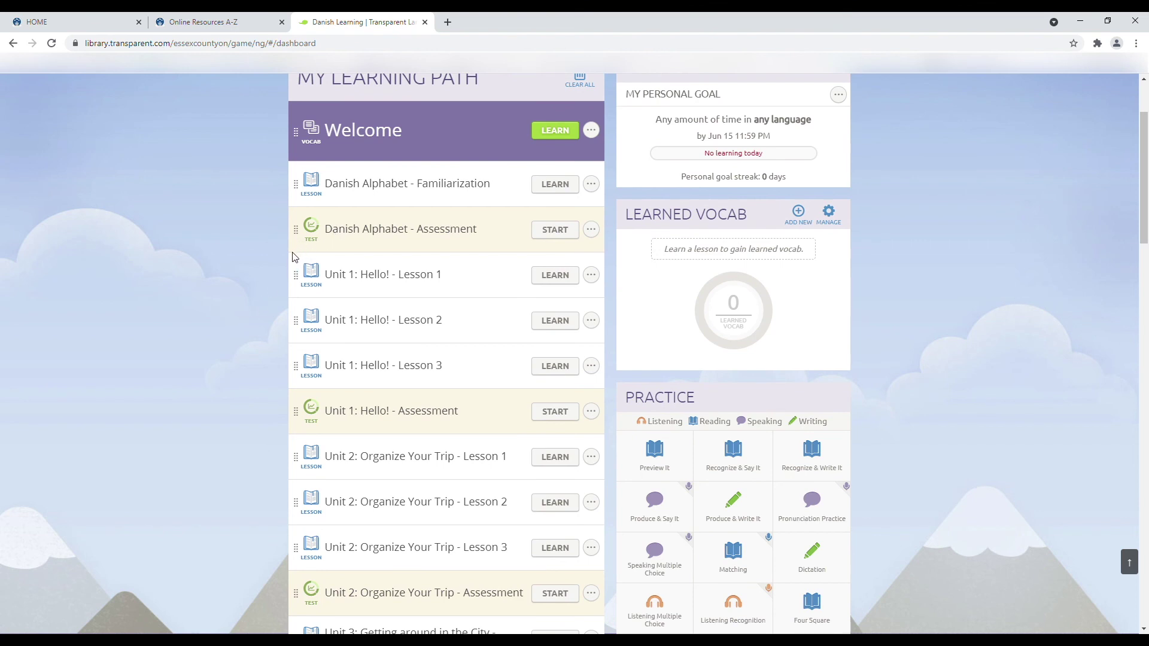
{"action": "scroll", "coordinate": [292, 251], "scroll_direction": "up", "scroll_amount": 2}
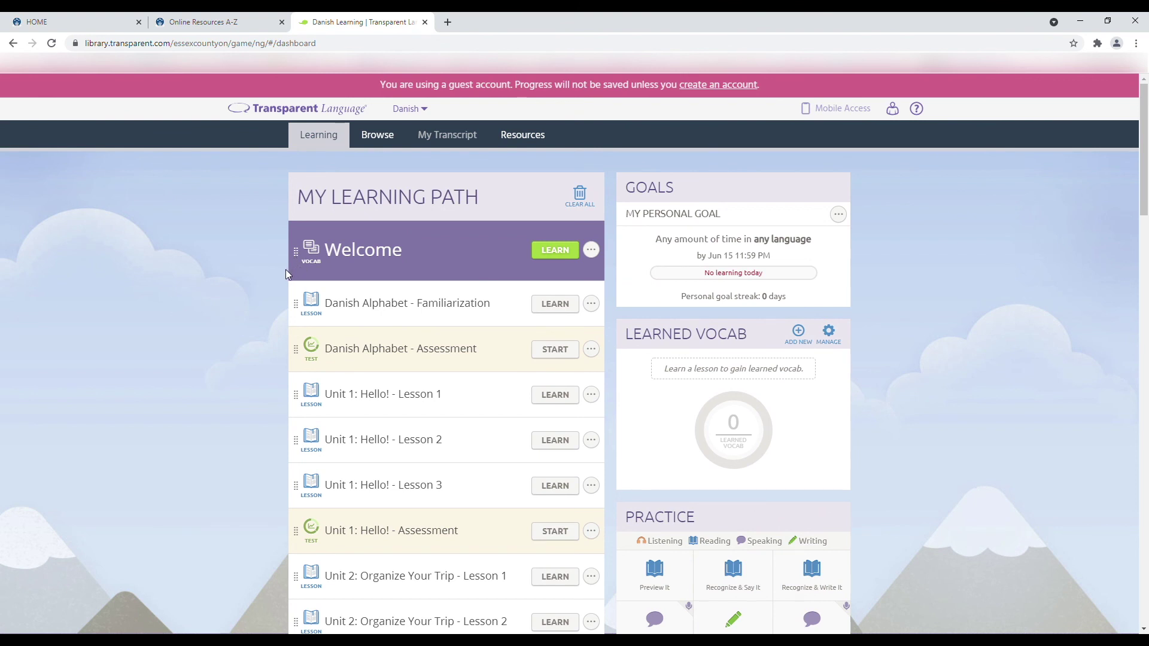
{"action": "scroll", "coordinate": [279, 271], "scroll_direction": "down", "scroll_amount": 1}
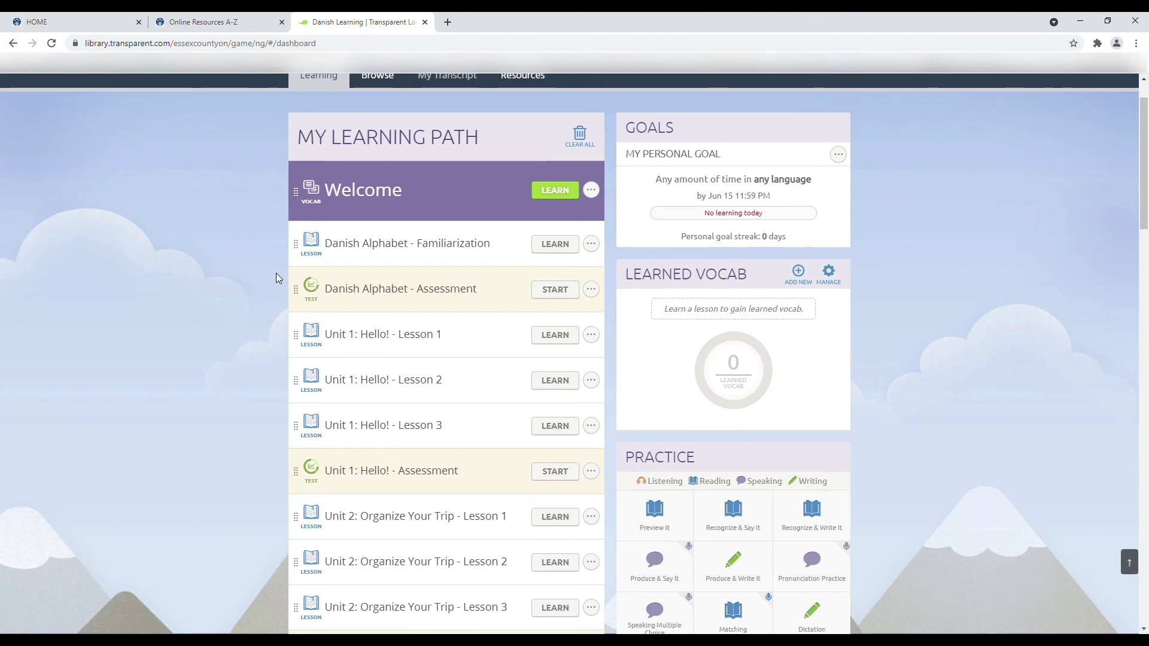